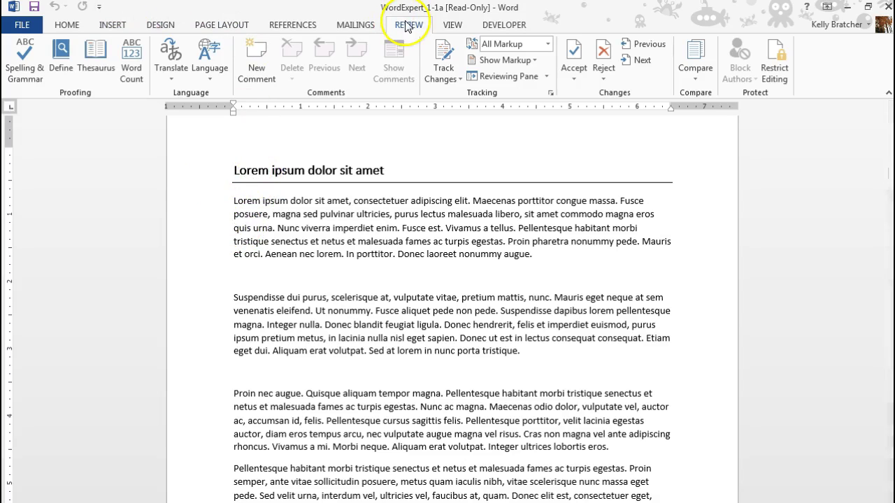
- Start a Compare of two document versions with WordExpert_1-1a as the original document
click(693, 75)
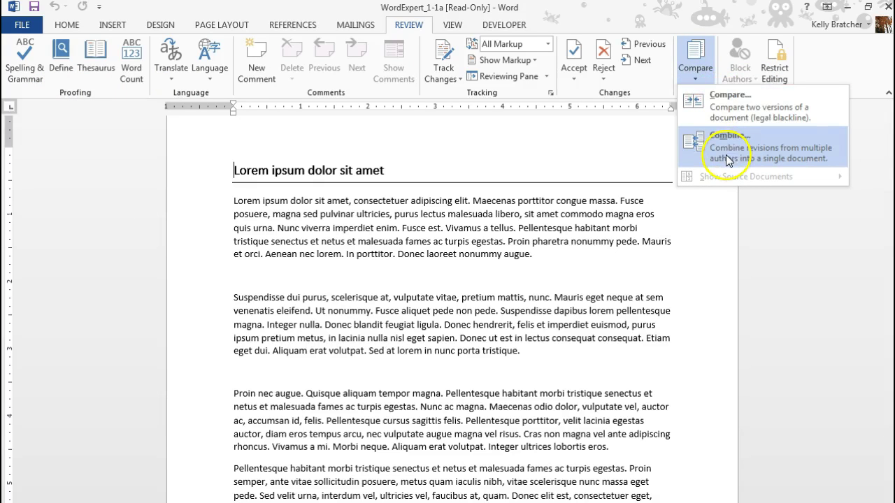
click(733, 104)
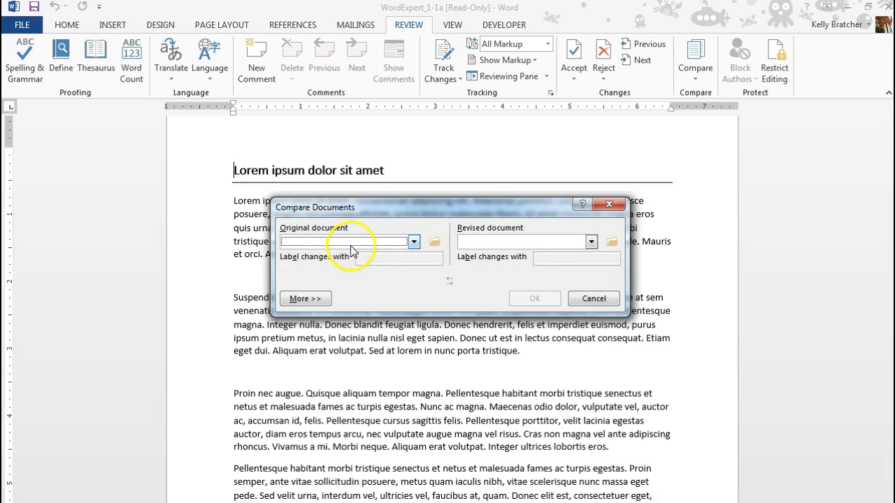
click(413, 242)
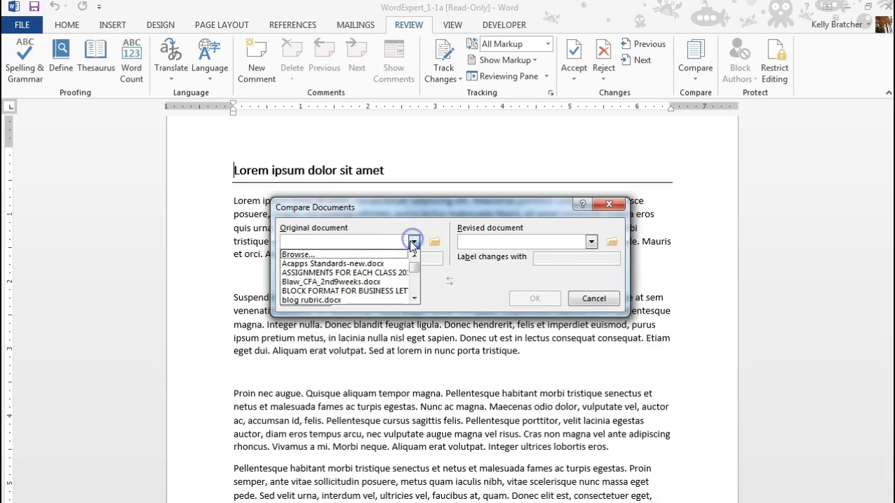
scroll(407, 287, down, 5)
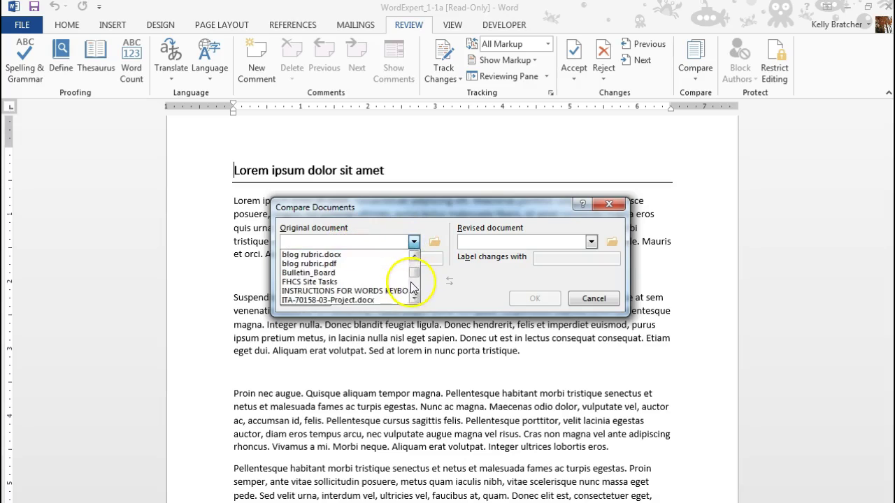
scroll(405, 297, down, 3)
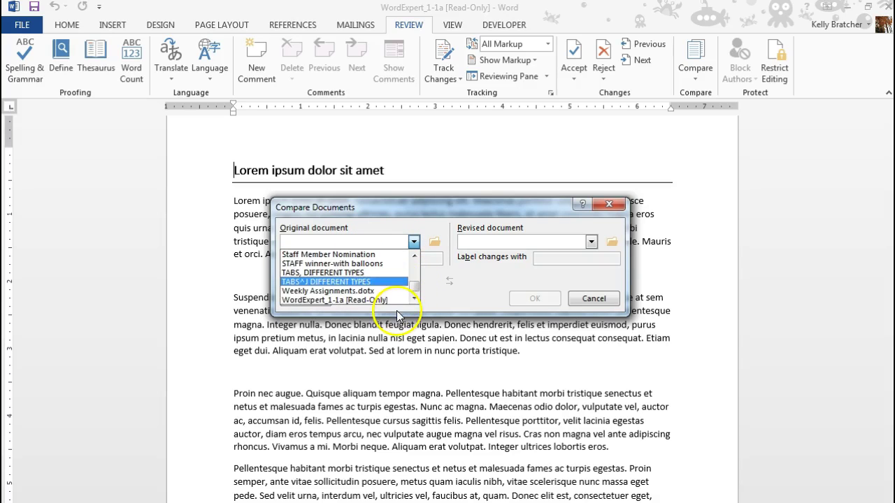
click(357, 301)
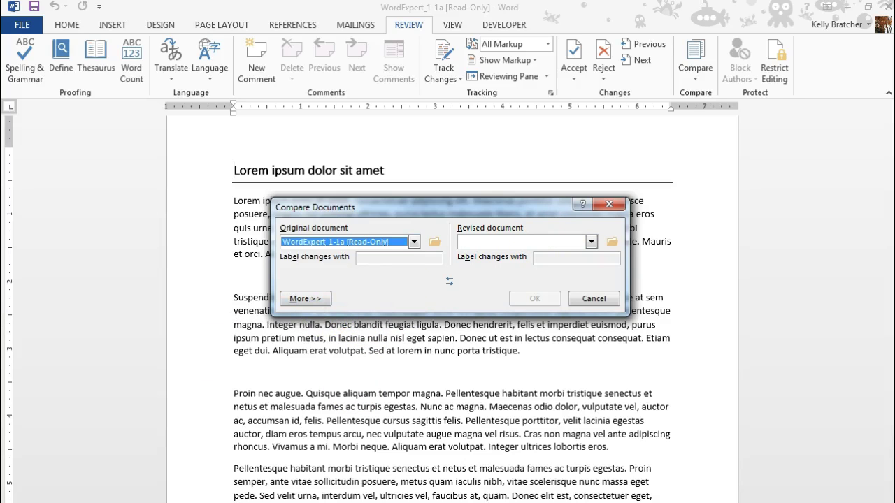
click(390, 256)
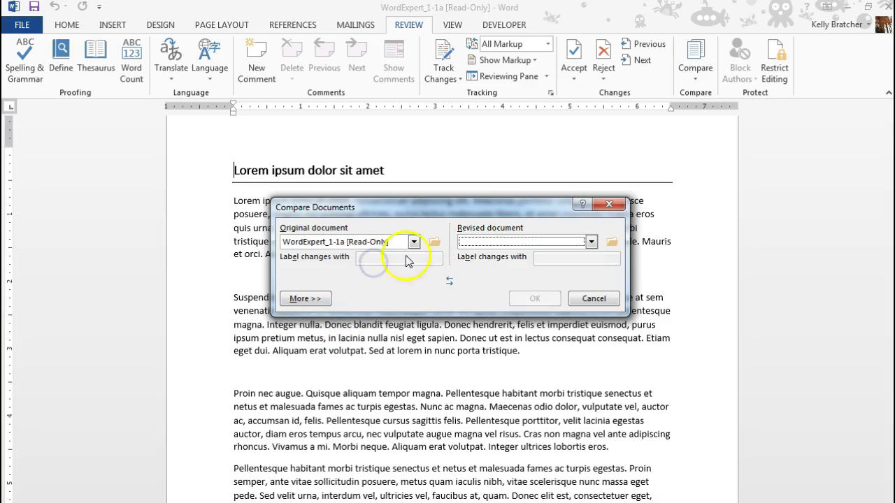
- Set WordExpert_1-1b as the revised document with changes labelled "version 2", and run the comparison
click(612, 242)
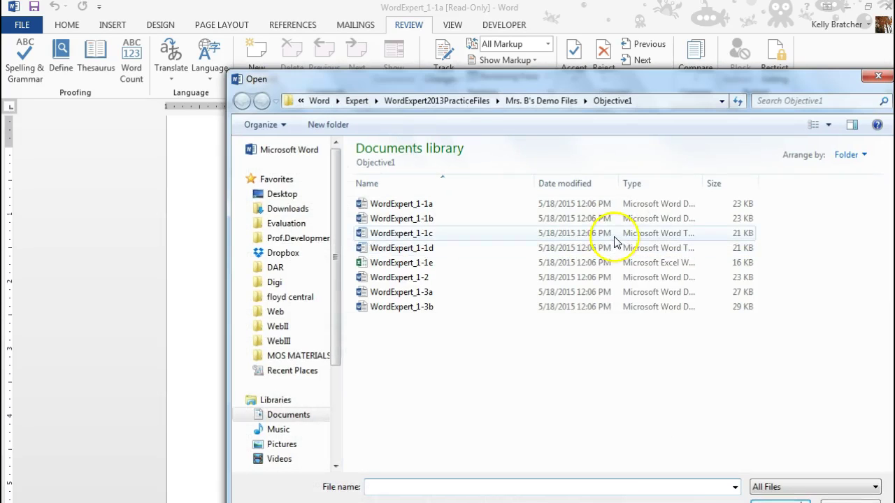
double_click(374, 219)
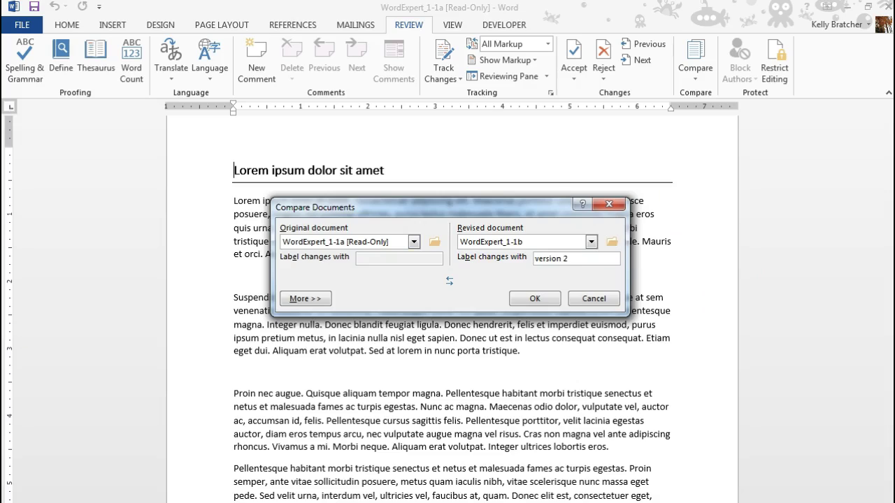
key(Return)
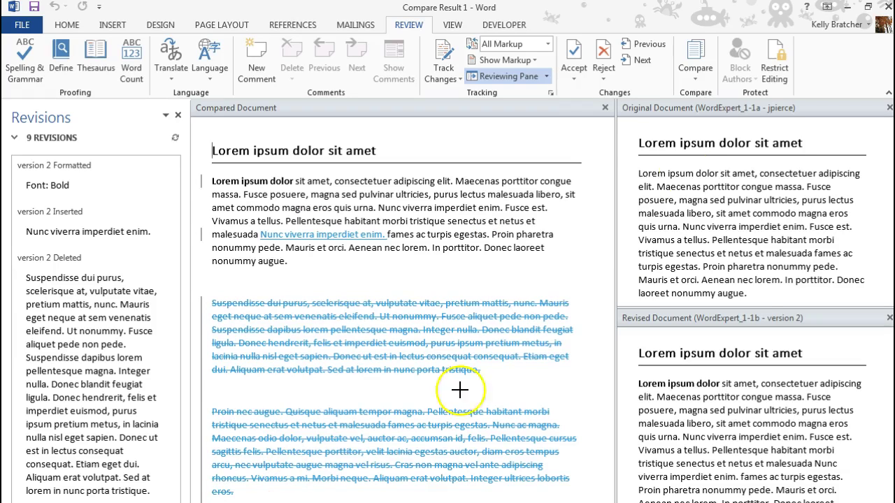
mouse_move(652, 124)
mouse_down()
mouse_move(651, 296)
mouse_move(873, 254)
mouse_move(646, 120)
mouse_move(627, 119)
mouse_up()
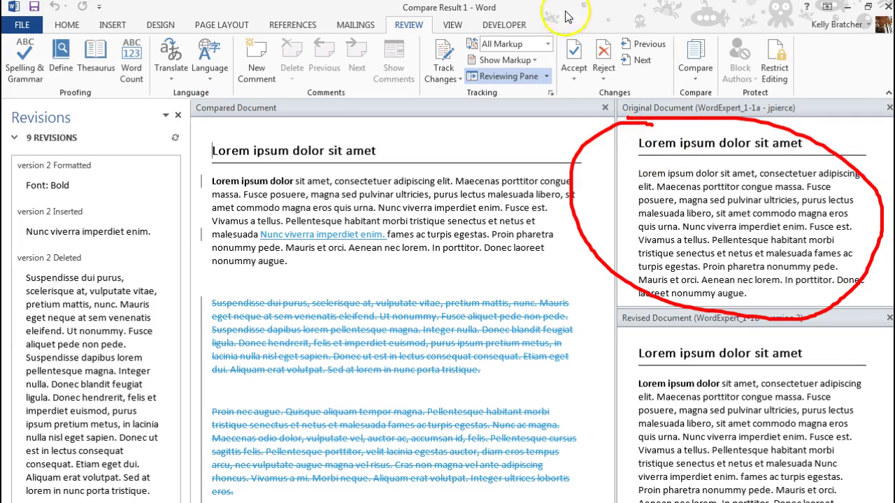
mouse_move(716, 314)
mouse_down()
mouse_move(540, 341)
mouse_move(745, 498)
mouse_move(814, 316)
mouse_up()
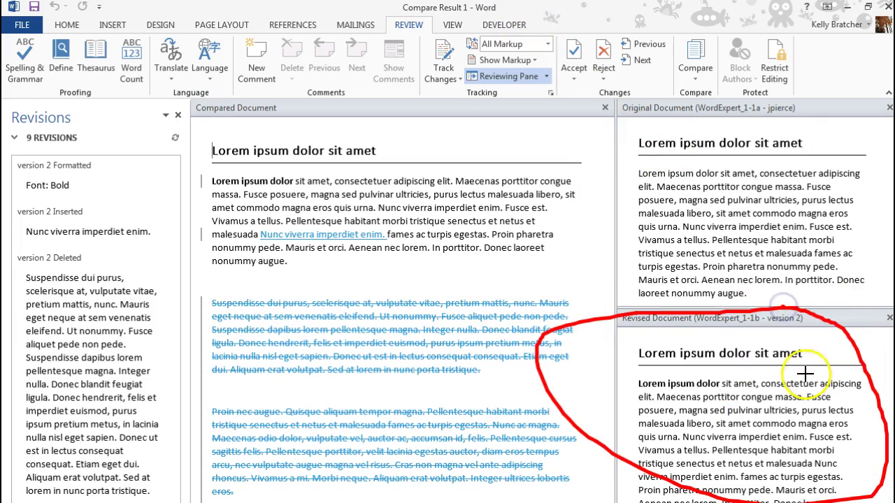
key(e)
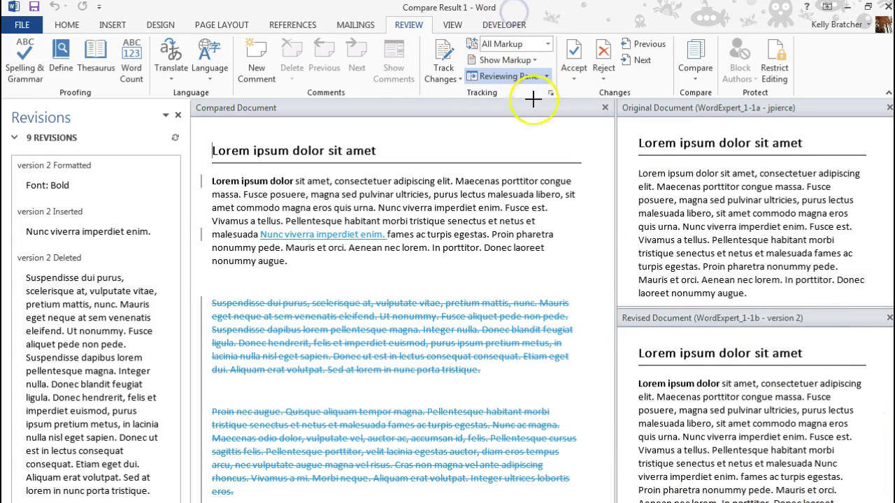
mouse_move(201, 130)
mouse_down()
mouse_move(581, 151)
mouse_move(616, 399)
mouse_move(496, 490)
mouse_move(270, 472)
mouse_move(204, 126)
mouse_up()
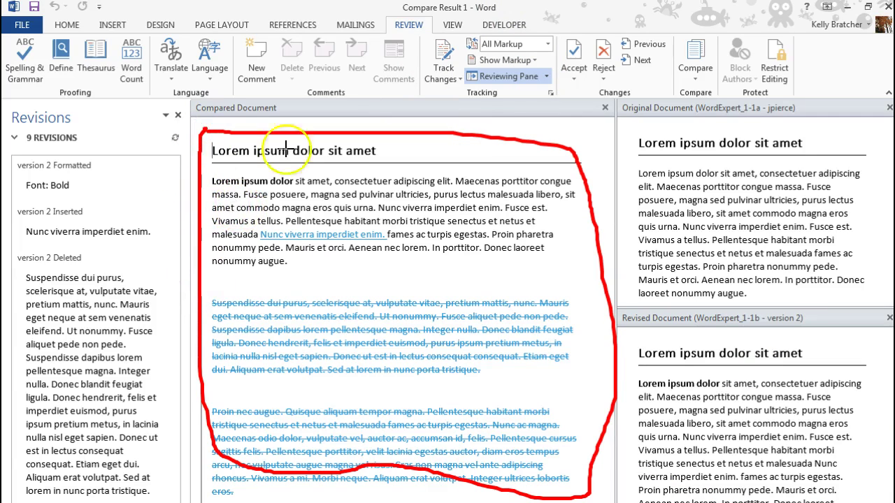
key(e)
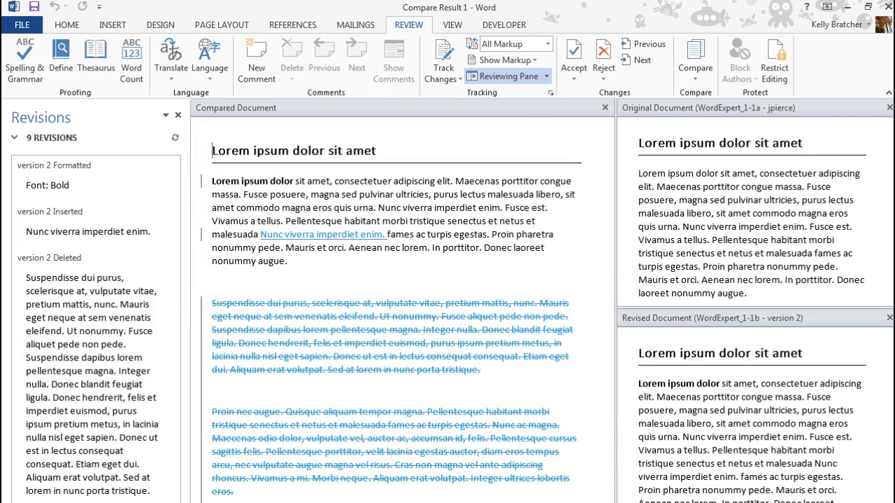
drag(89, 128, 36, 124)
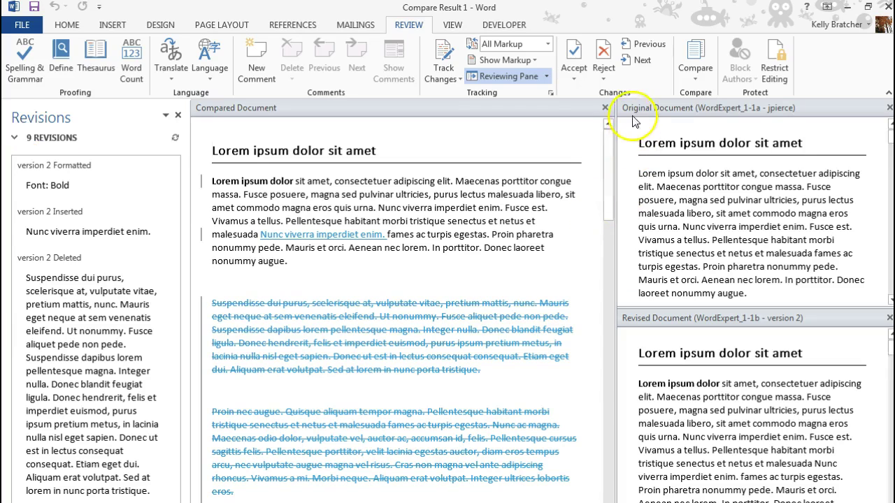
- Set up another Compare of WordExpert_1-1a with WordExpert_1-1b labelled "Version 2", excluding comments and formatting from the comparison settings
click(701, 81)
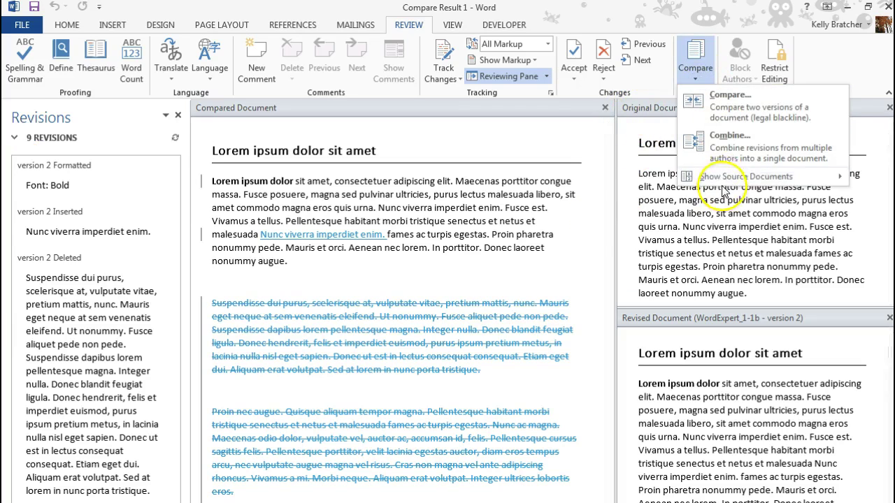
mouse_move(726, 179)
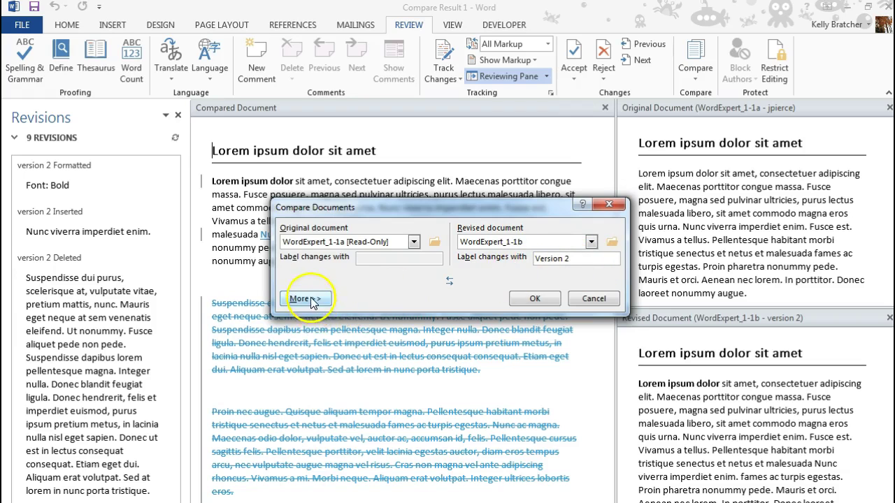
click(305, 298)
drag(374, 208, 353, 63)
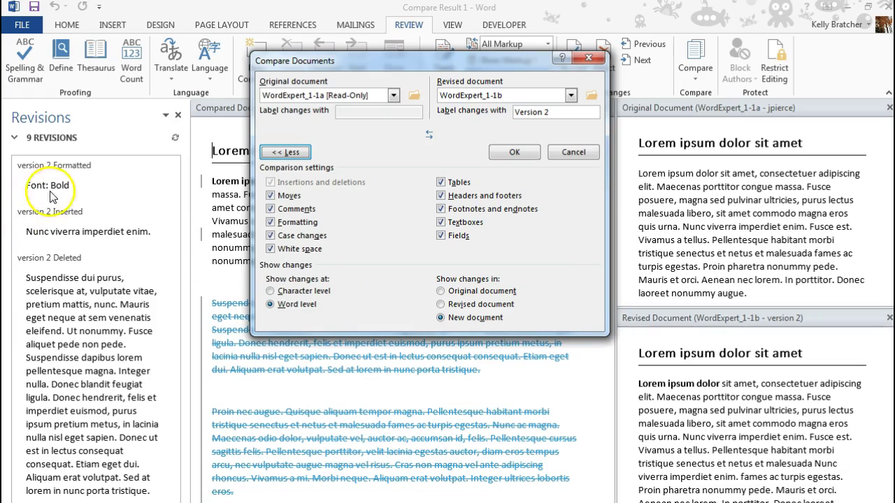
click(270, 209)
click(271, 223)
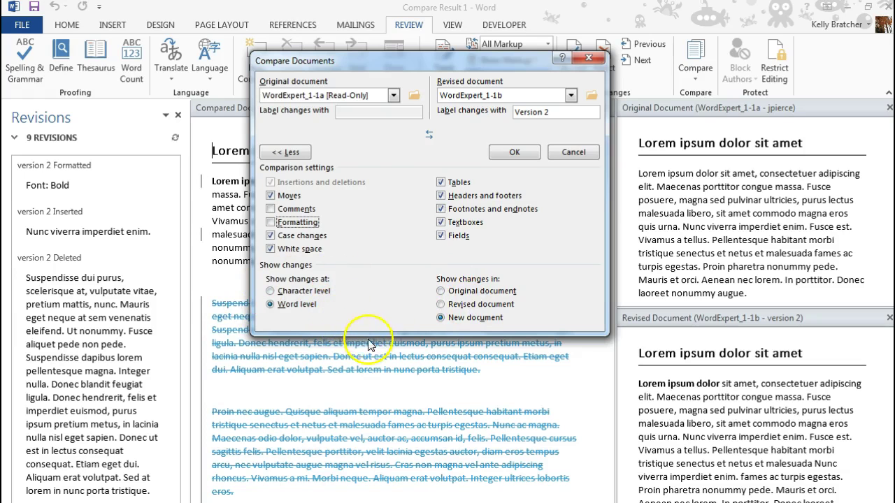
drag(416, 61, 387, 133)
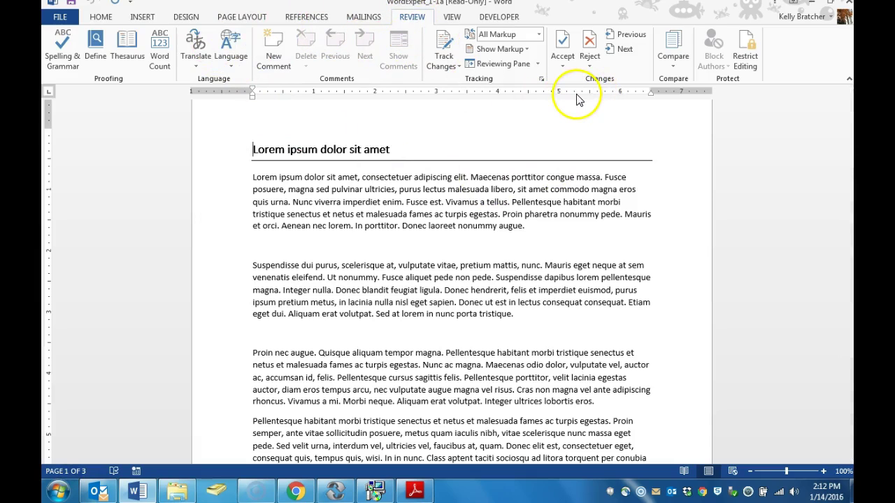
- Start a Combine of document revisions with WordExpert_1-1a as the original document
click(673, 56)
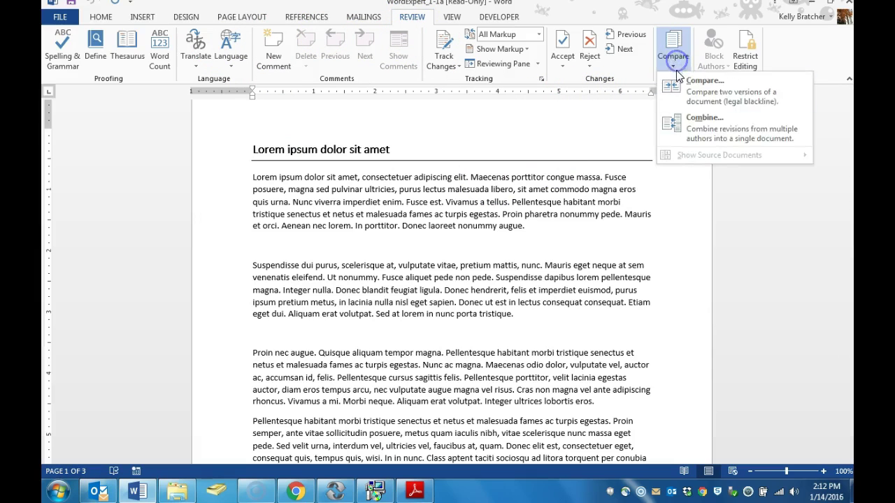
click(695, 132)
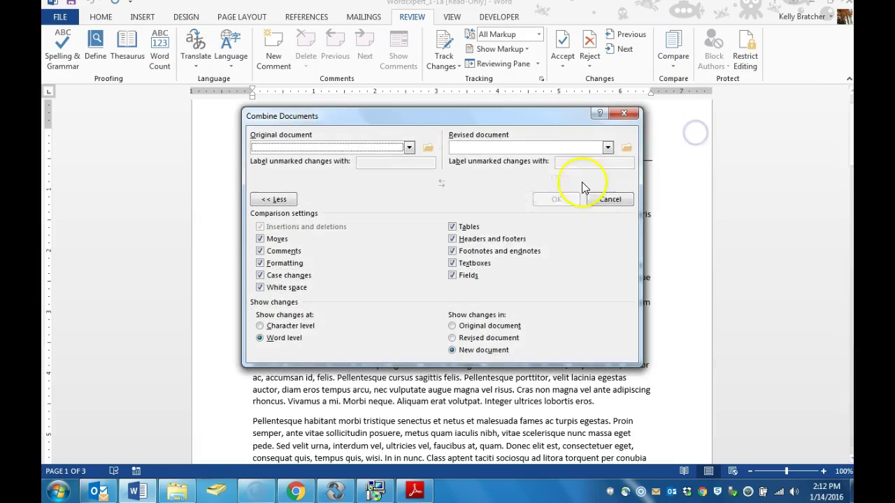
click(410, 148)
scroll(350, 188, down, 5)
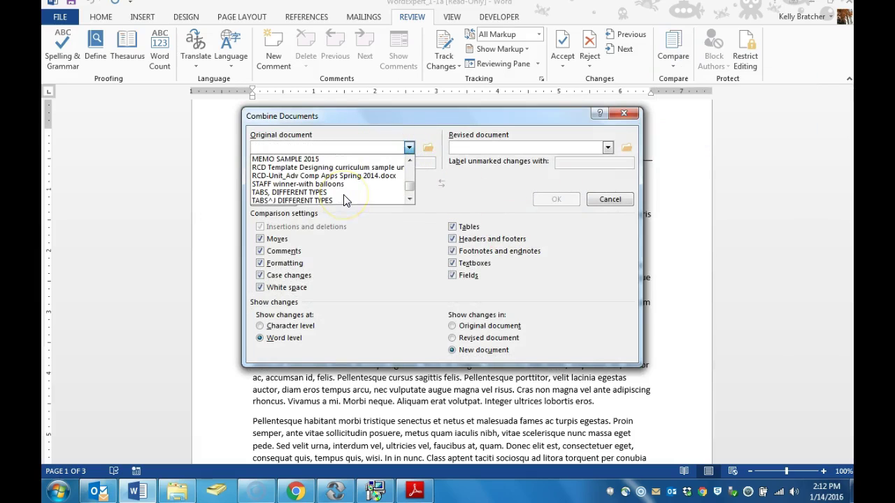
scroll(343, 199, down, 1)
click(344, 199)
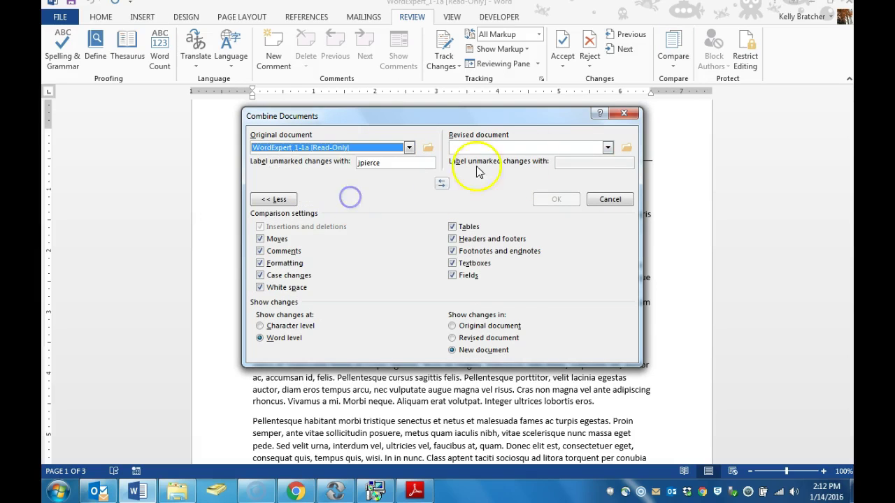
- Set WordExpert_1-1b as the revised document and label unmarked changes "Version A" for the original and "Version B" for the revised
click(607, 148)
scroll(537, 195, down, 5)
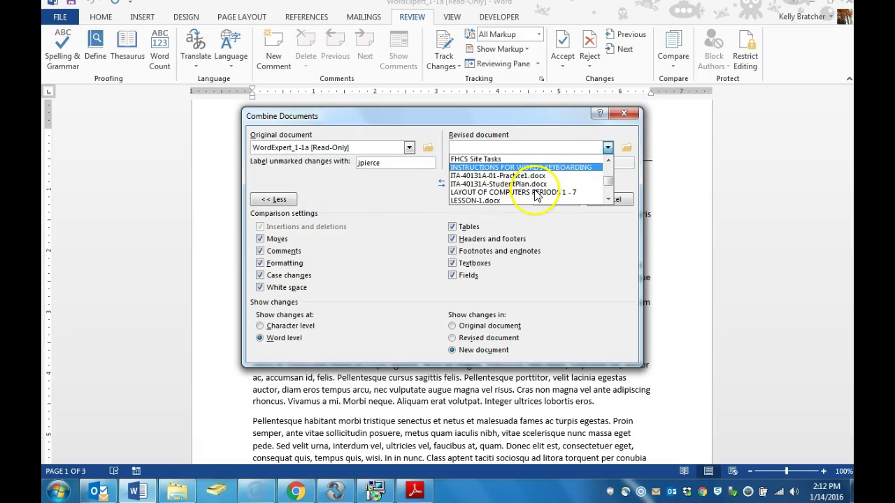
scroll(536, 196, down, 3)
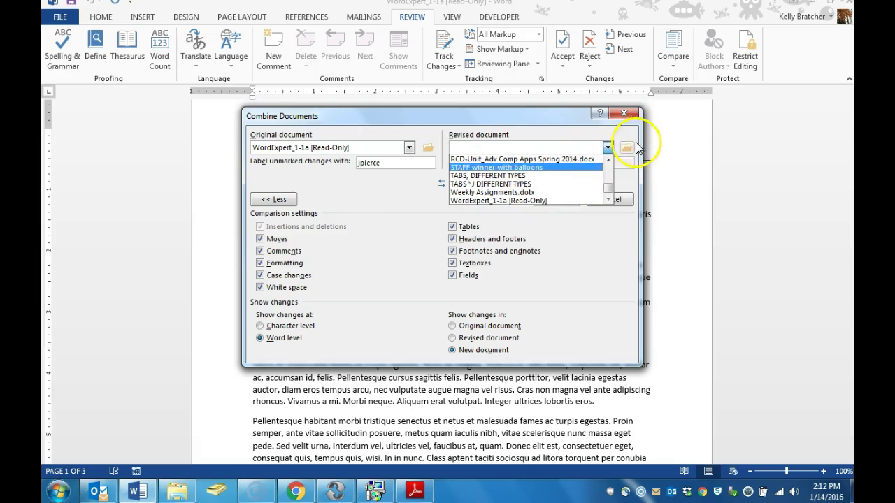
click(626, 148)
click(625, 147)
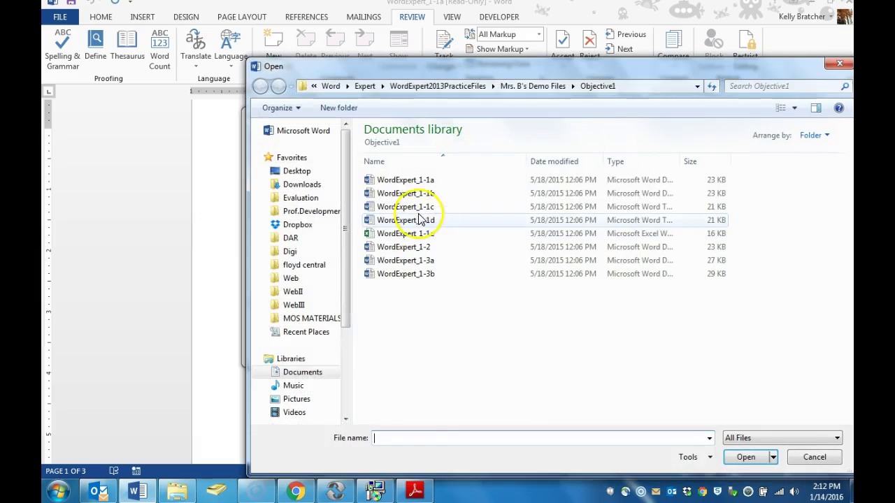
double_click(422, 193)
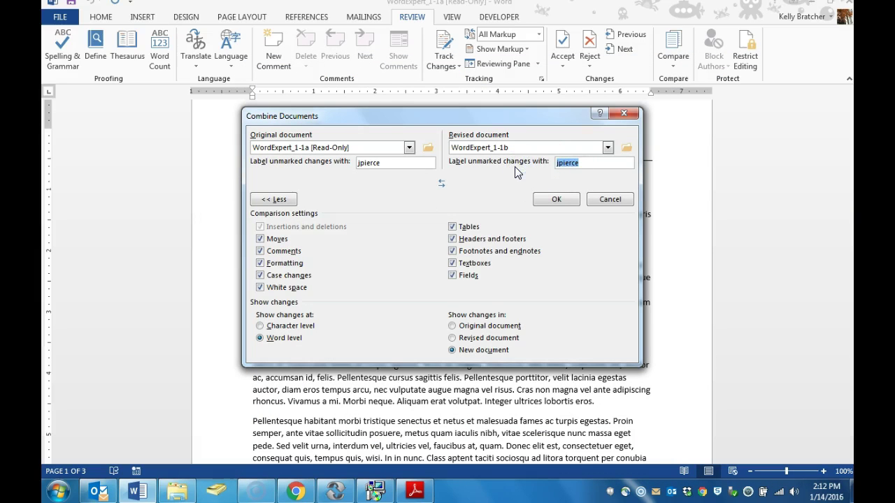
text(Version A)
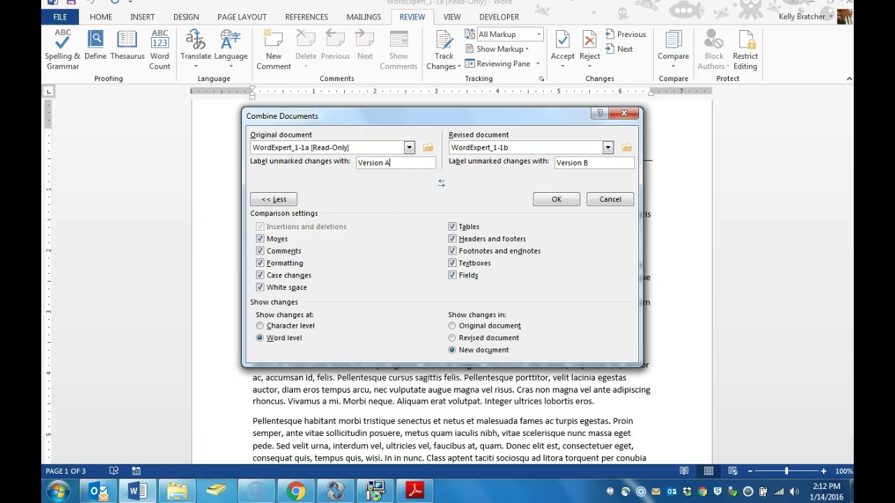
- Exclude formatting from the comparison settings and combine the two documents into a new document
click(283, 200)
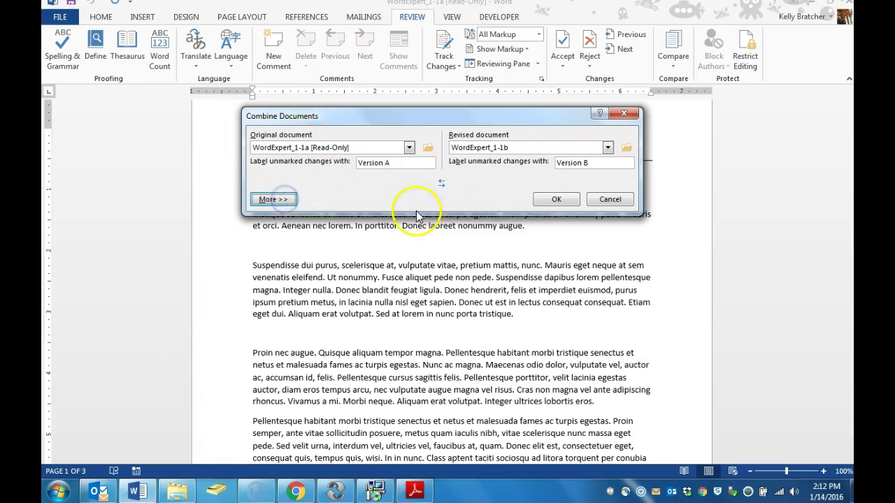
click(272, 201)
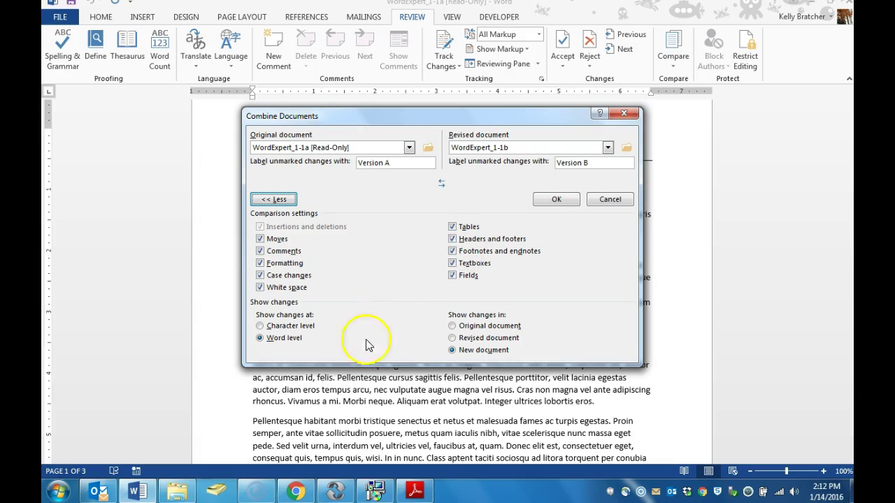
click(260, 264)
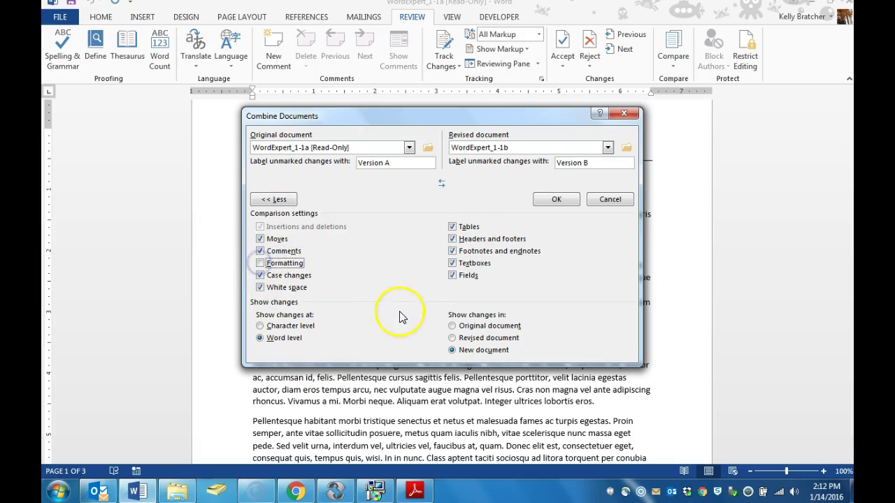
click(556, 201)
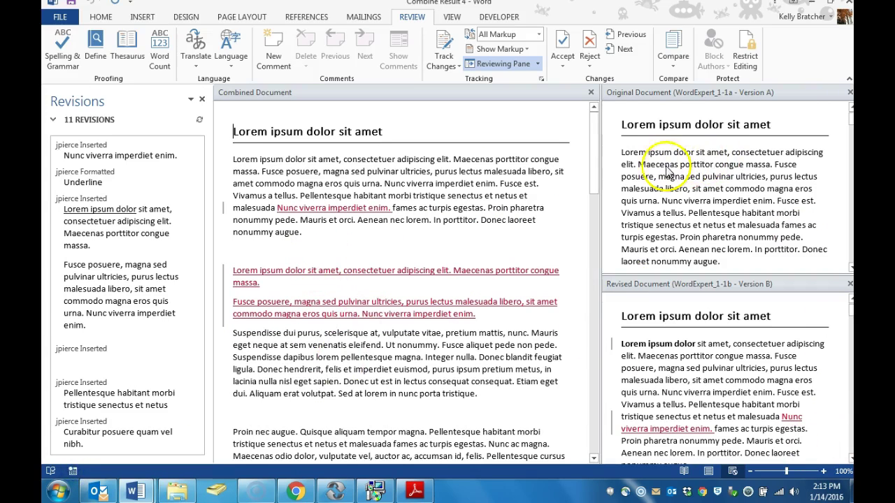
- Look at the display options for showing or hiding the source documents of the combined result
click(674, 61)
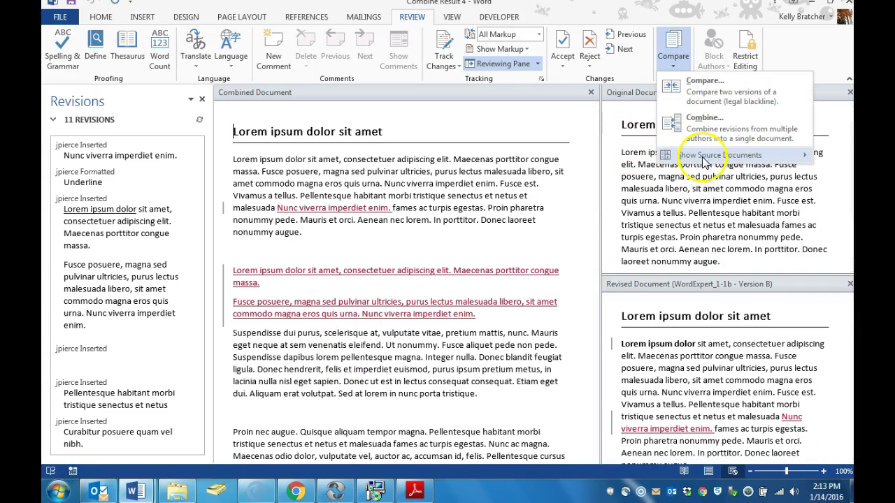
mouse_move(699, 156)
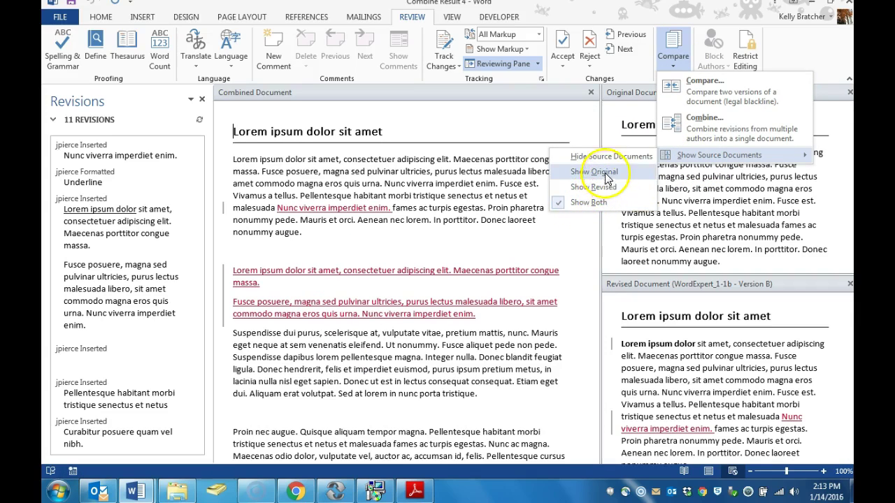
click(575, 270)
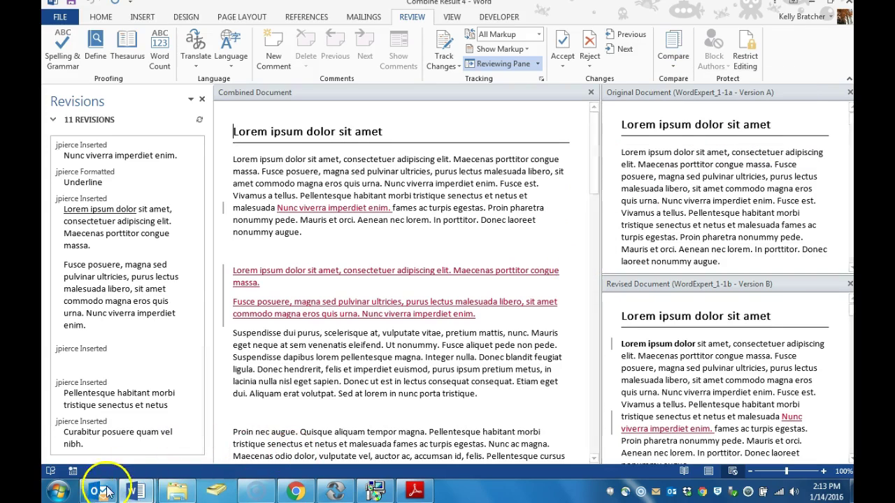